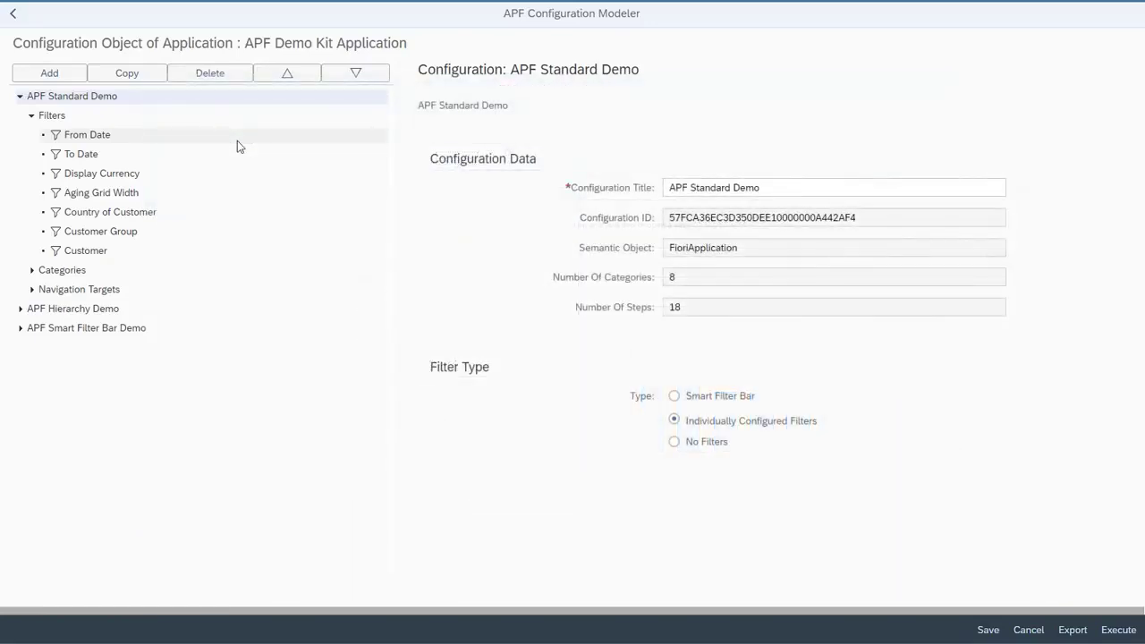
Add a filter titled Company Code to the APF Standard Demo configuration and assign it the CompanyCode property
left_click(76, 82)
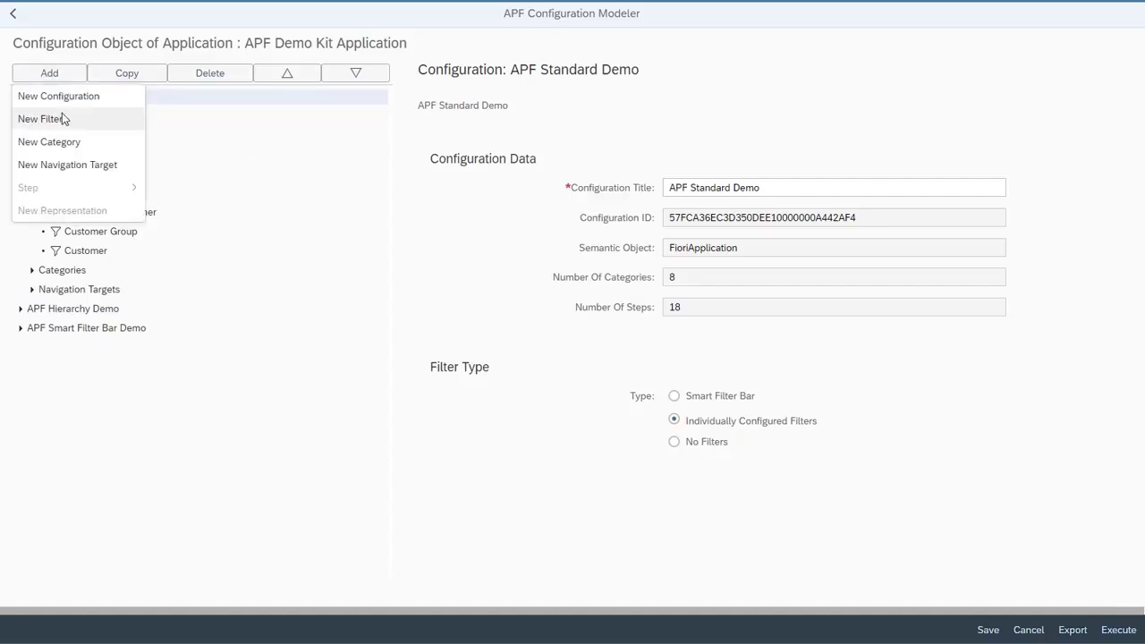
left_click(62, 121)
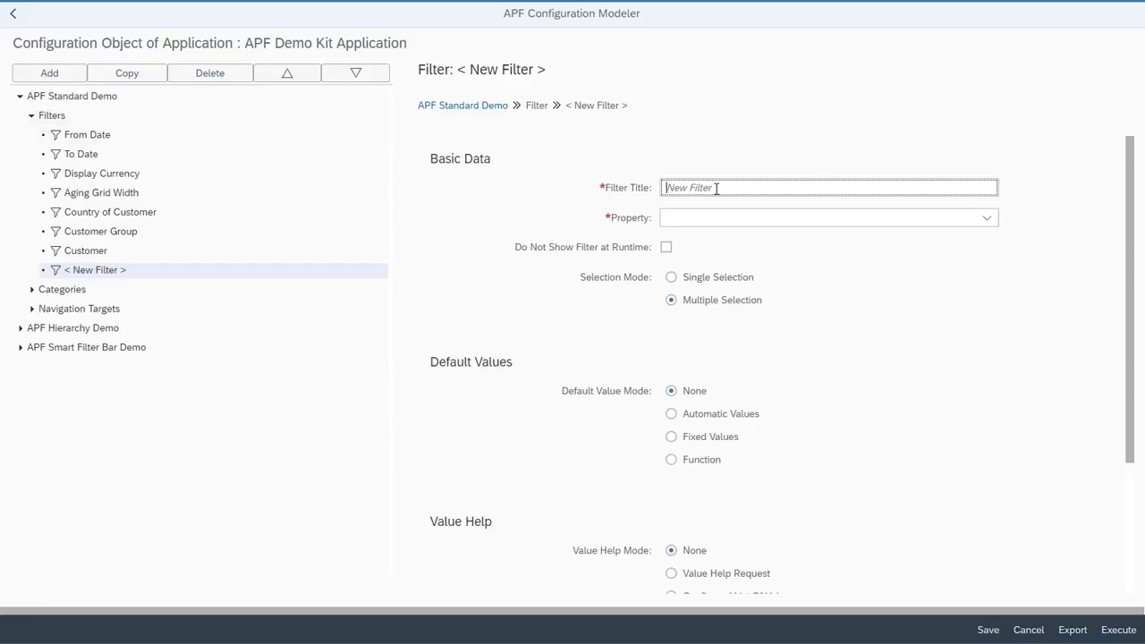
type("Compan")
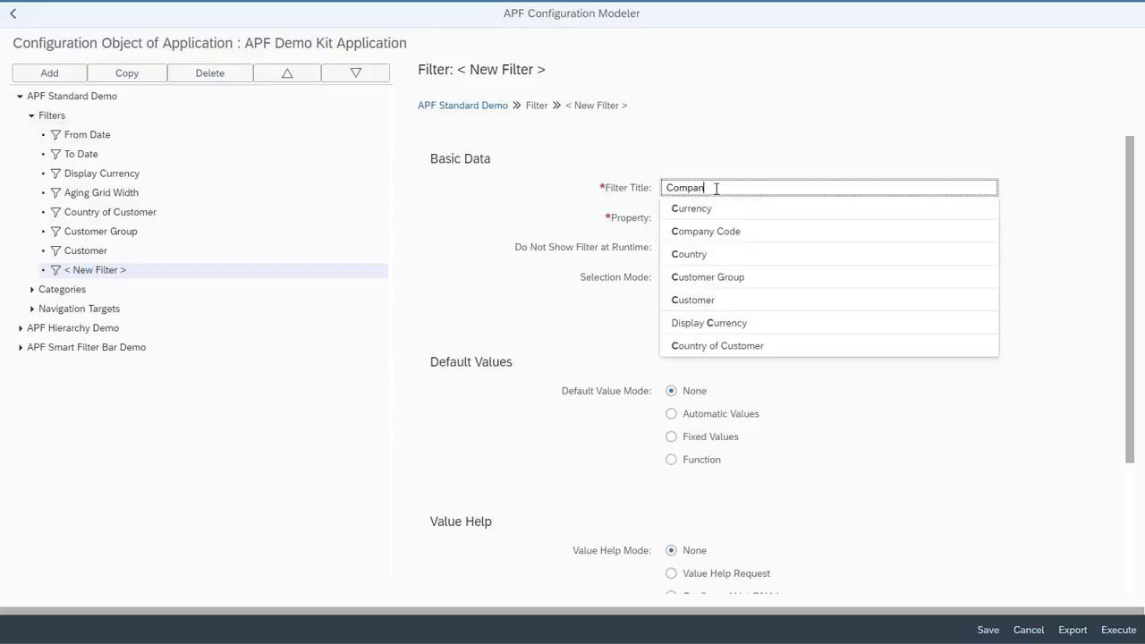
type("y Code")
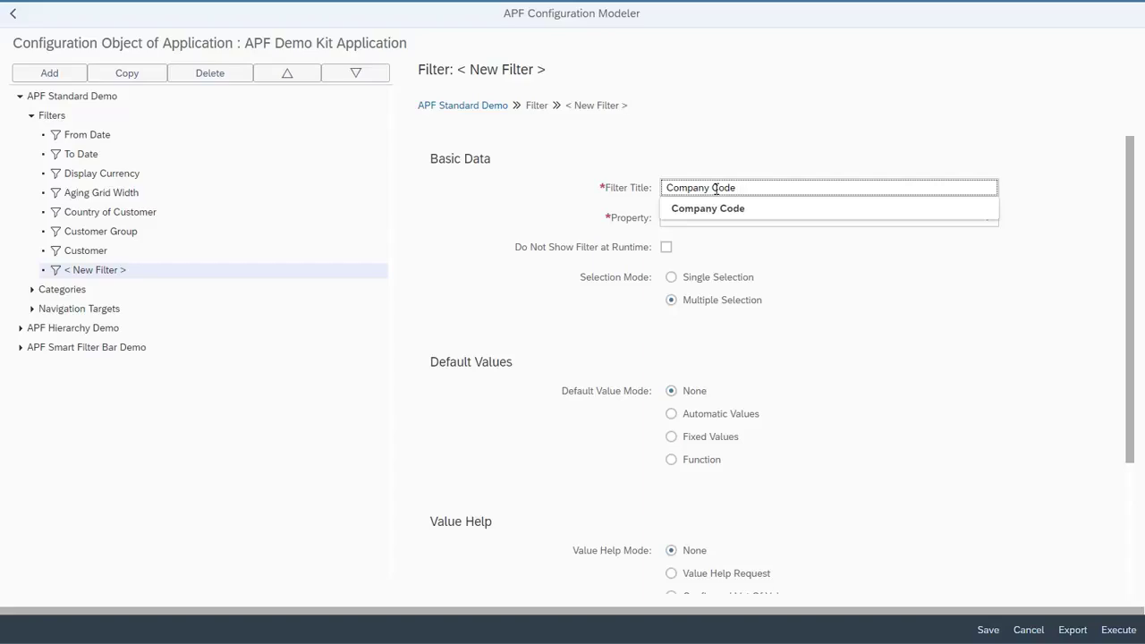
left_click(721, 212)
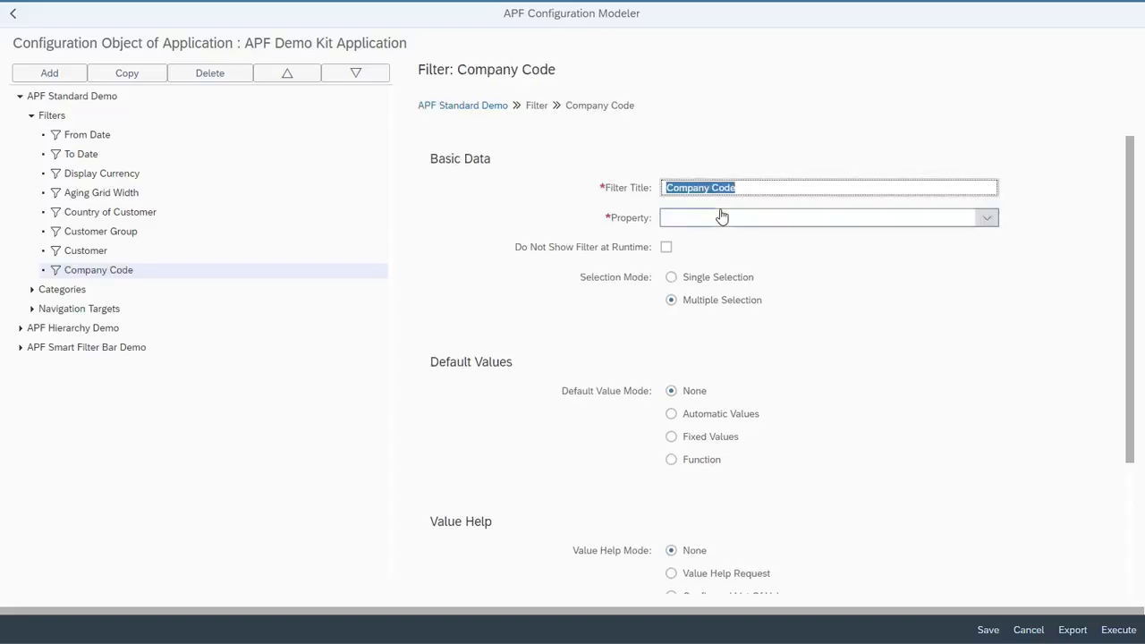
left_click(989, 221)
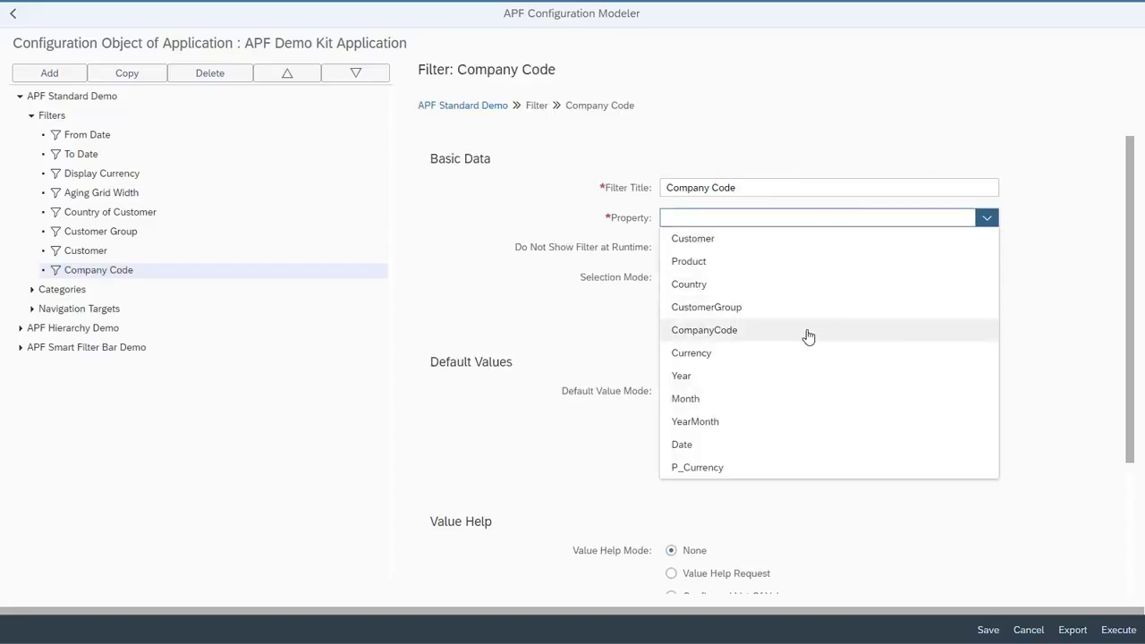
left_click(808, 333)
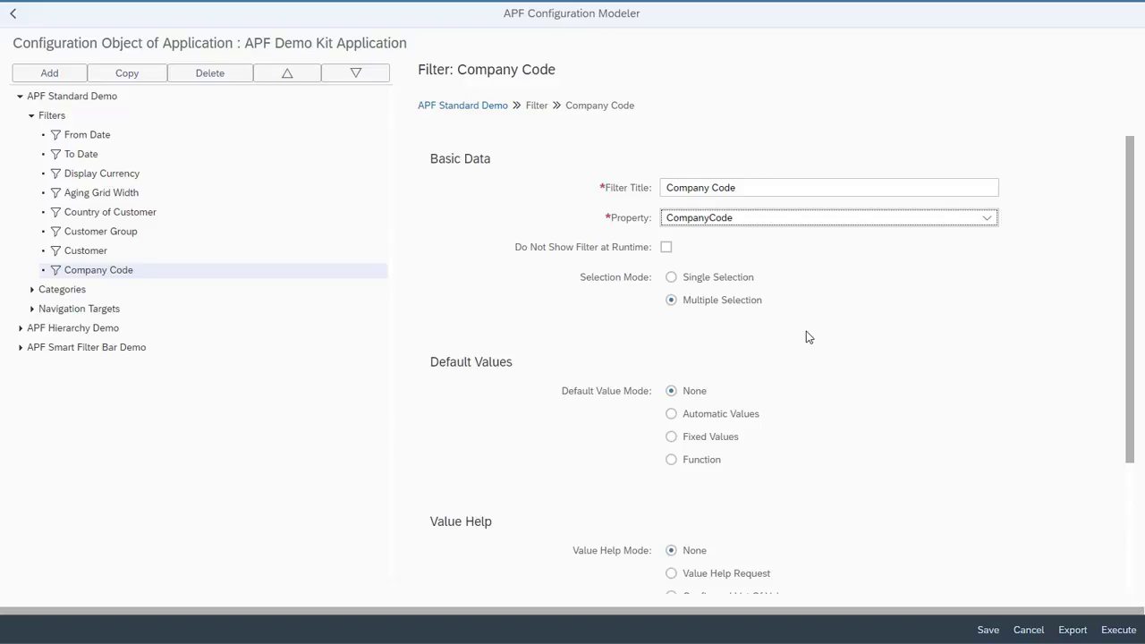
Set the Company Code filter's value help mode to Value Help Request with the service /tmp/demokit/demokit.xsodata
scroll(809, 348, "down", 5)
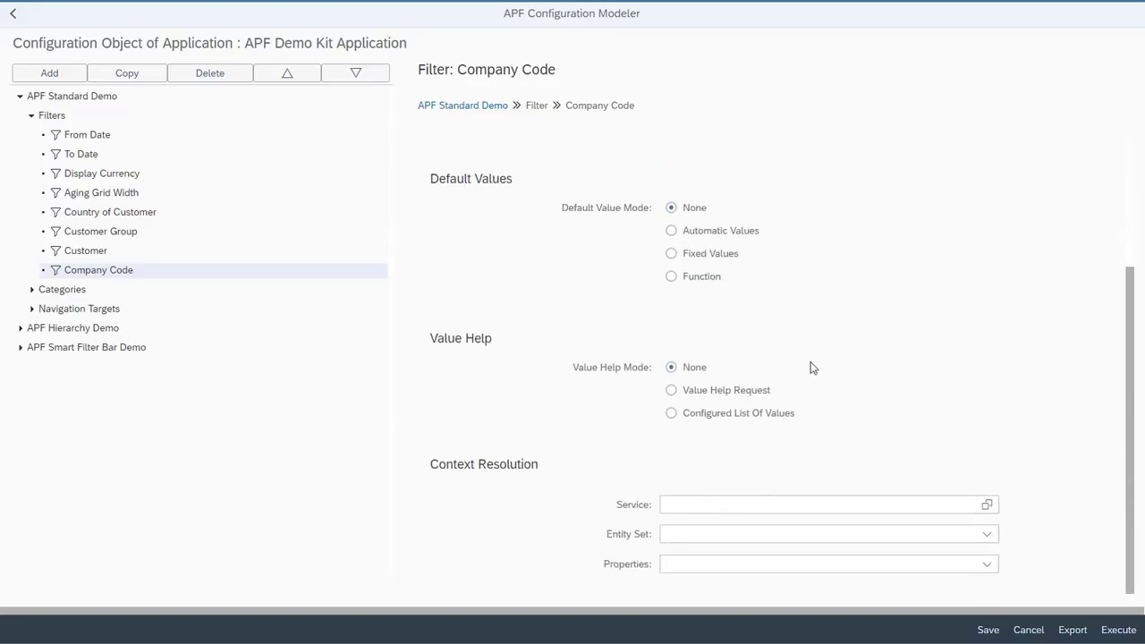
scroll(811, 367, "up", 2)
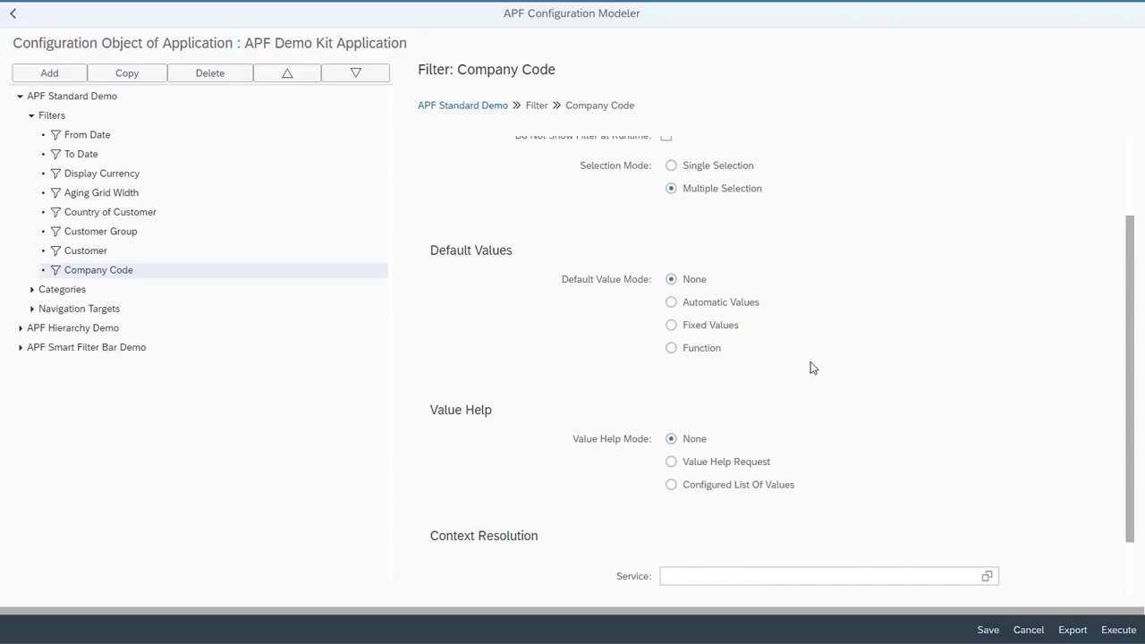
left_click(671, 462)
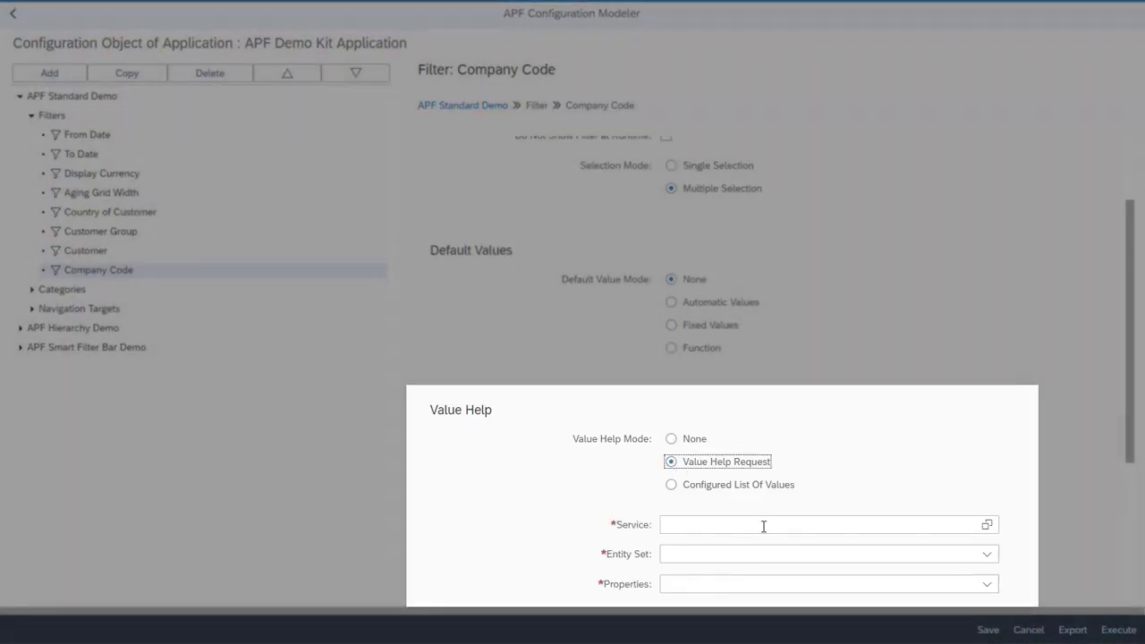
left_click(763, 526)
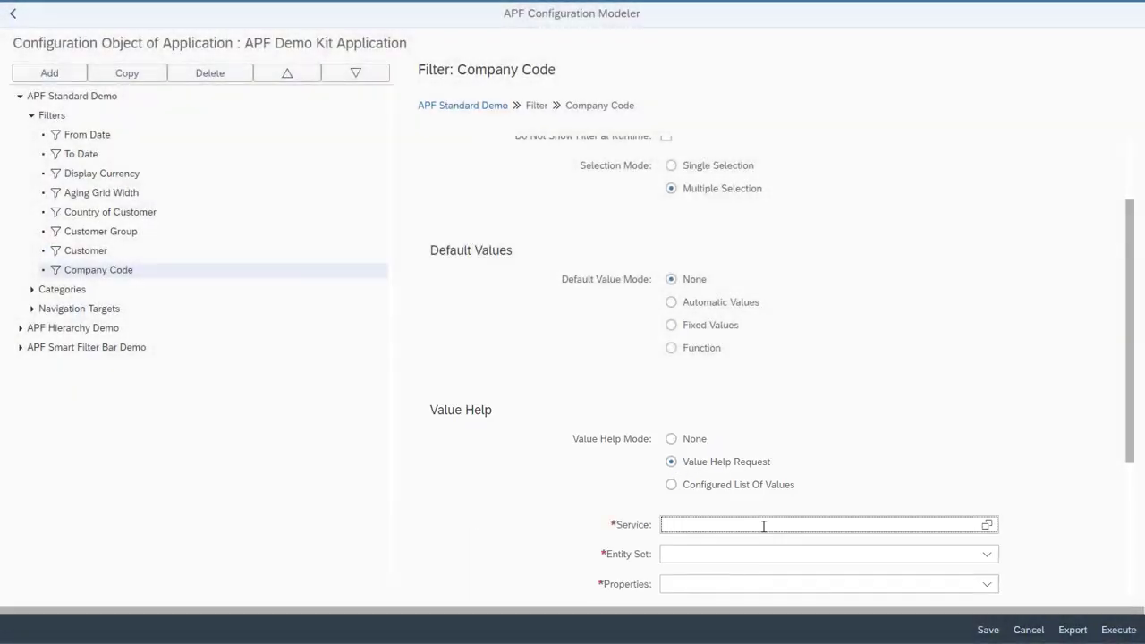
type("/")
left_click(765, 505)
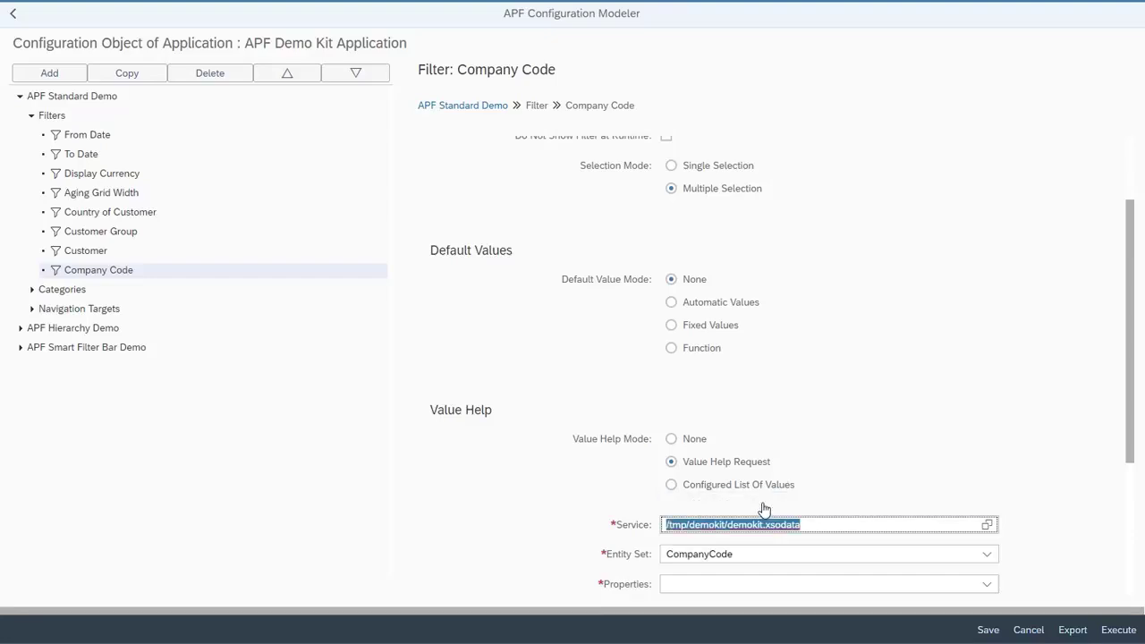
Select CompanyCode and CompanyCodeName as the value help properties of the filter
scroll(763, 508, "down", 5)
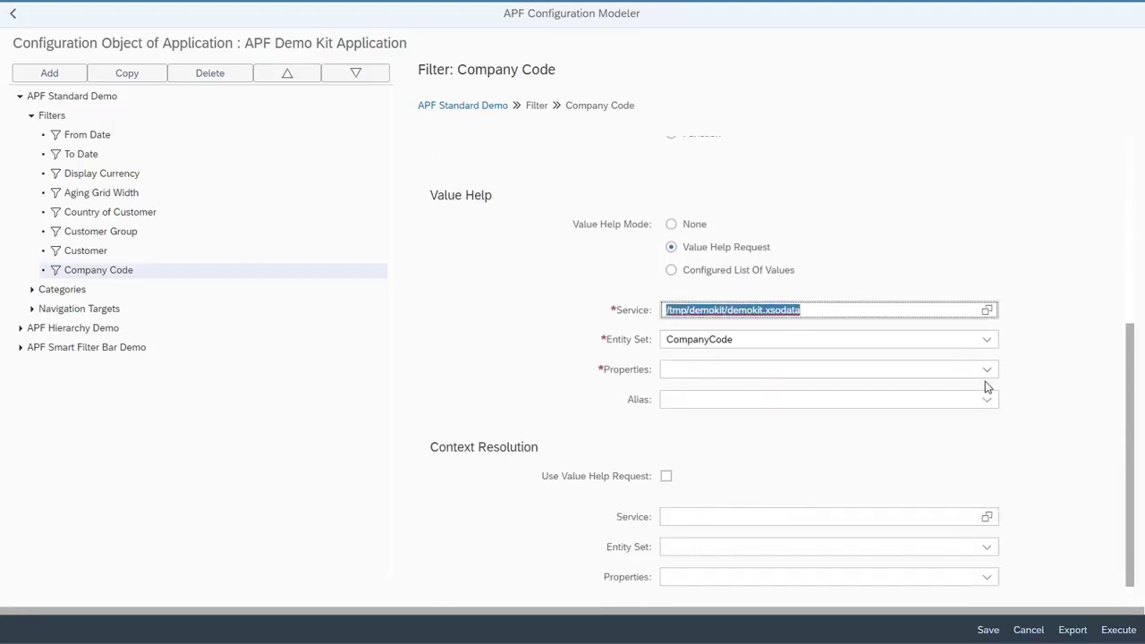
left_click(988, 374)
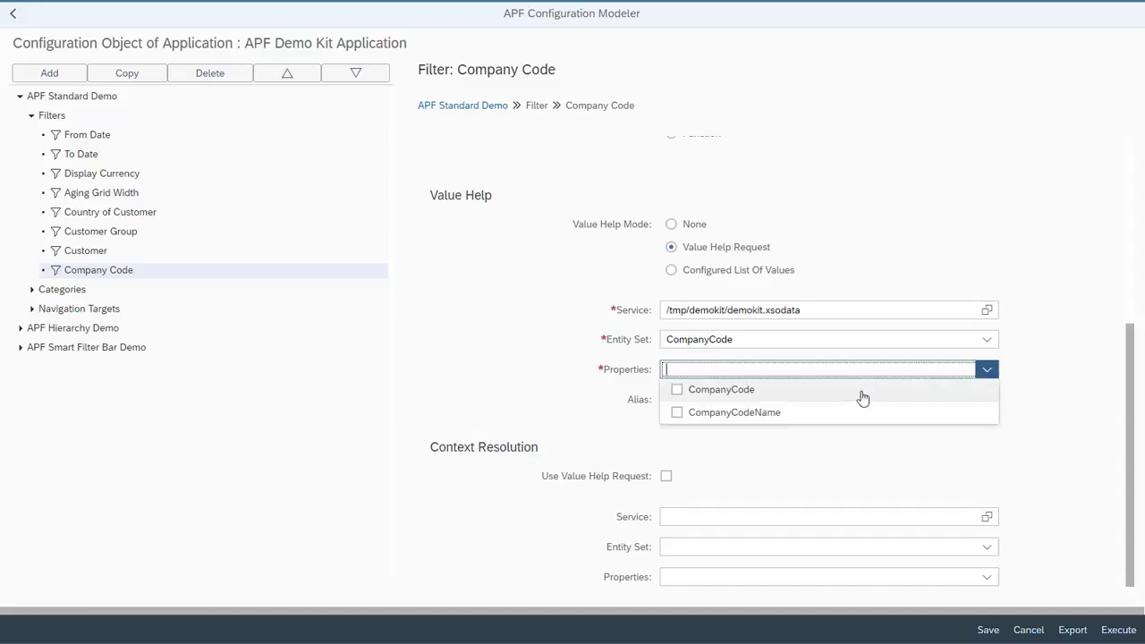
left_click(677, 391)
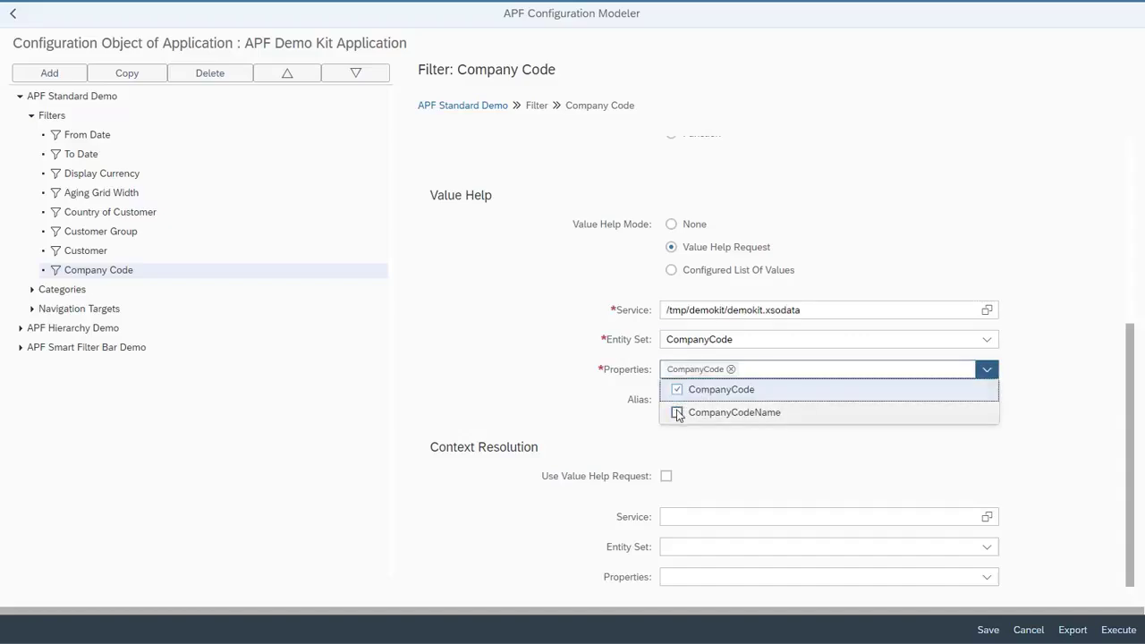
left_click(678, 413)
left_click(695, 445)
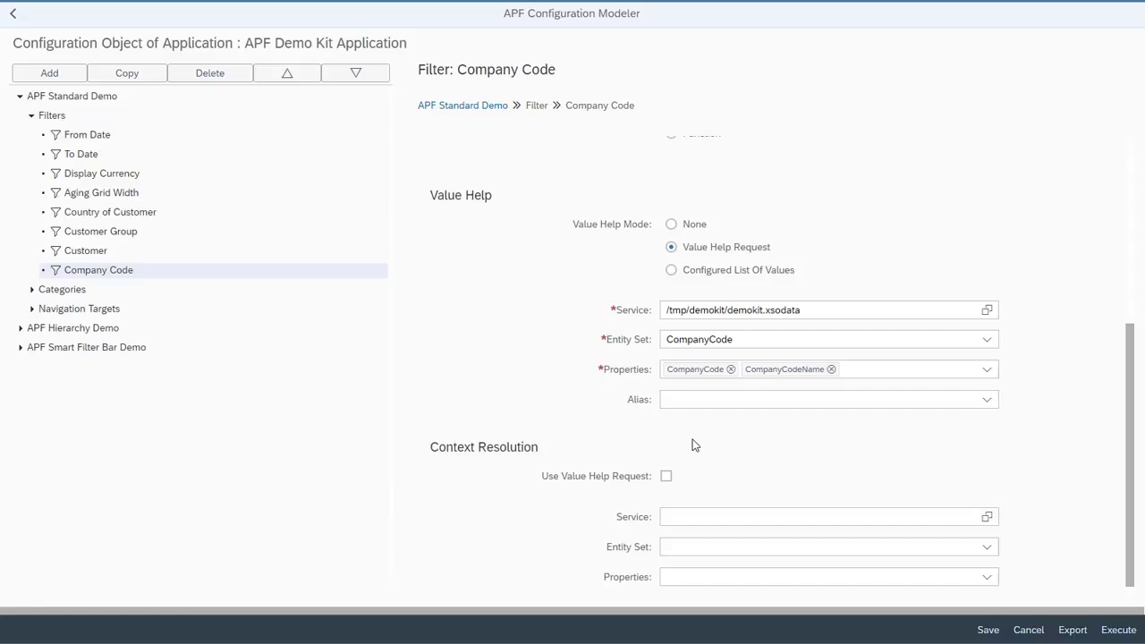
Move the Company Code filter directly above Country of Customer and save the configuration
left_click(302, 75)
left_click(303, 75)
left_click(302, 75)
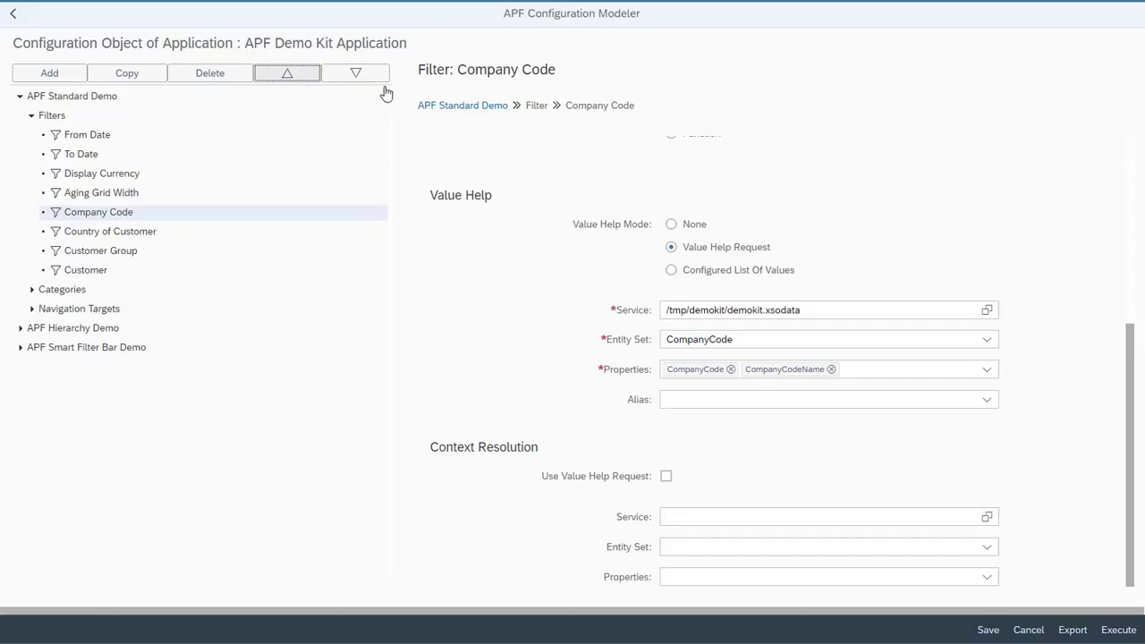
left_click(989, 629)
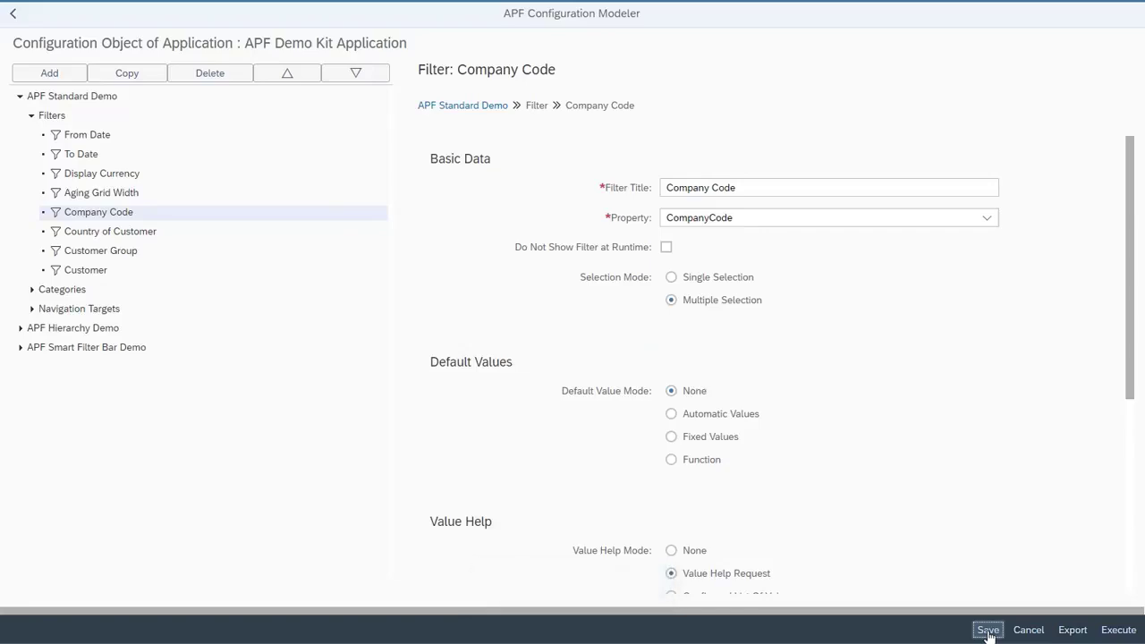
Execute the configuration and open the Company Code filter's value list at runtime
left_click(1120, 631)
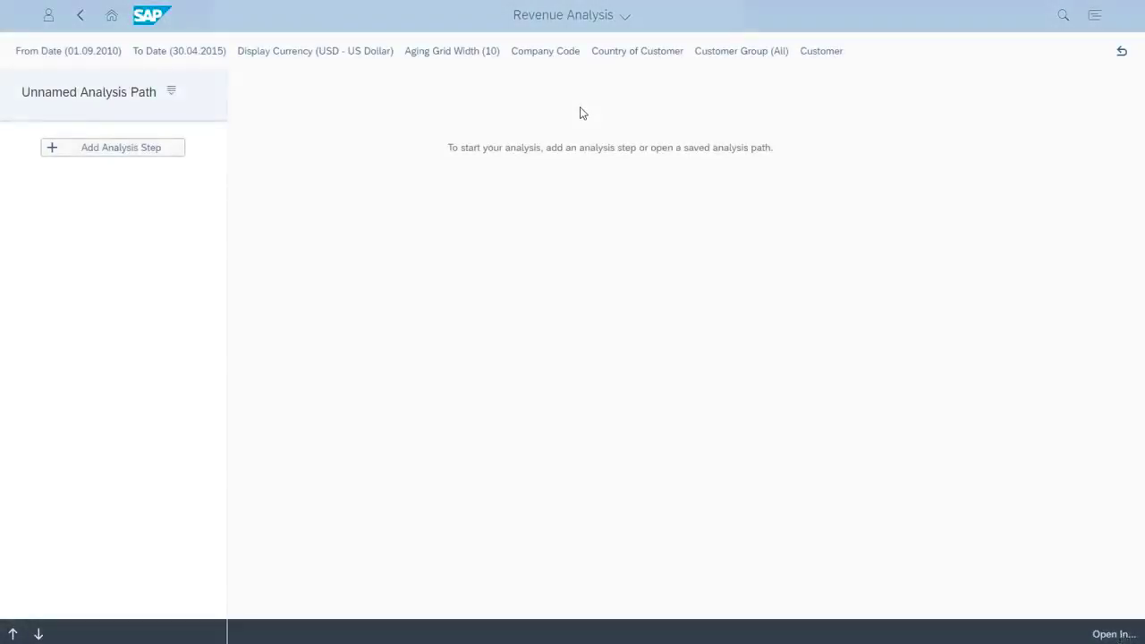
left_click(569, 56)
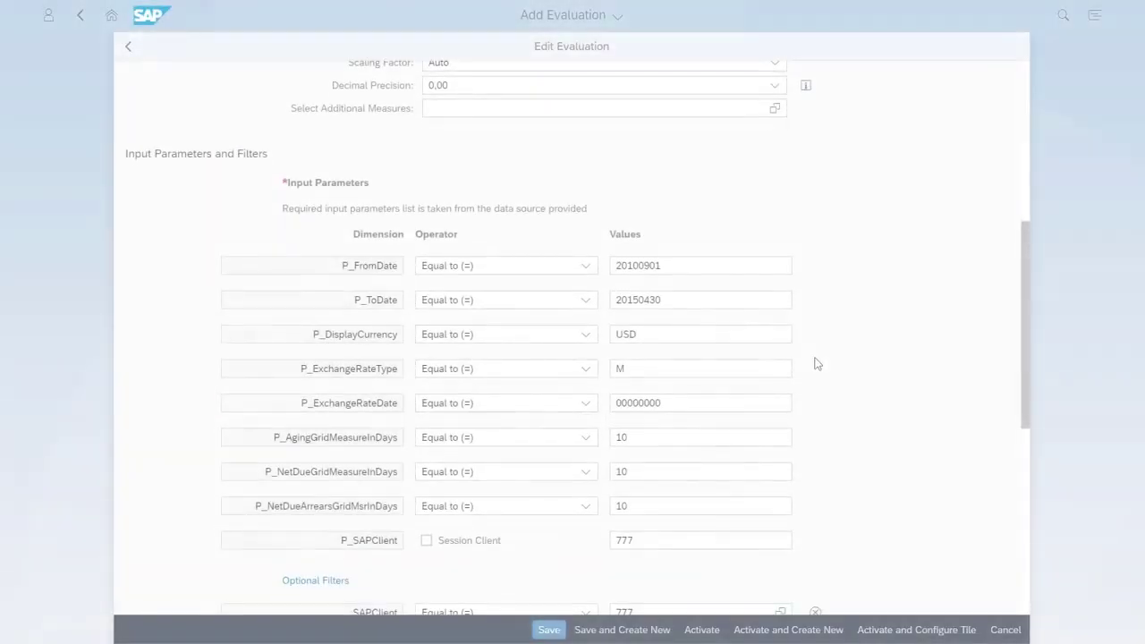
In the Edit Evaluation page, add Company Code as an optional filter
scroll(816, 363, "down", 4)
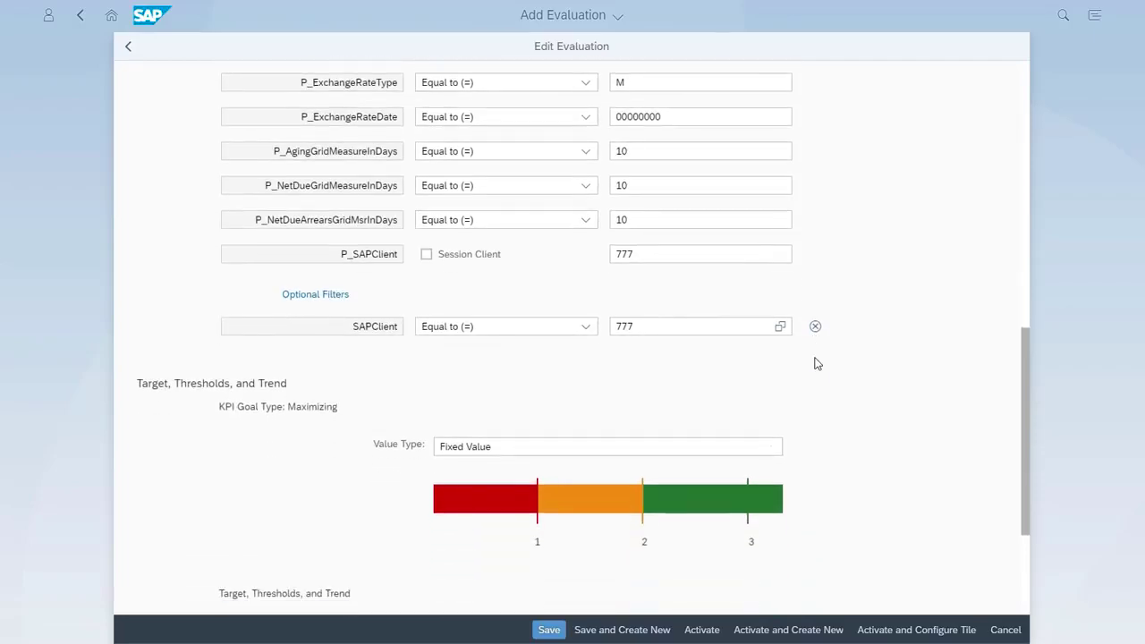
scroll(698, 340, "up", 1)
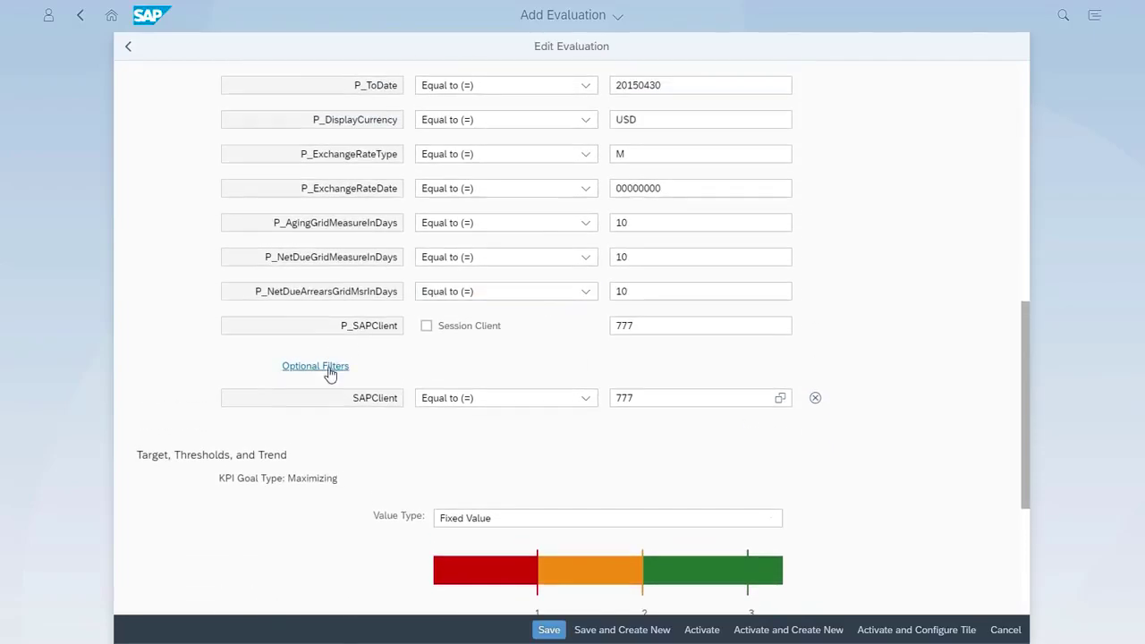
left_click(295, 367)
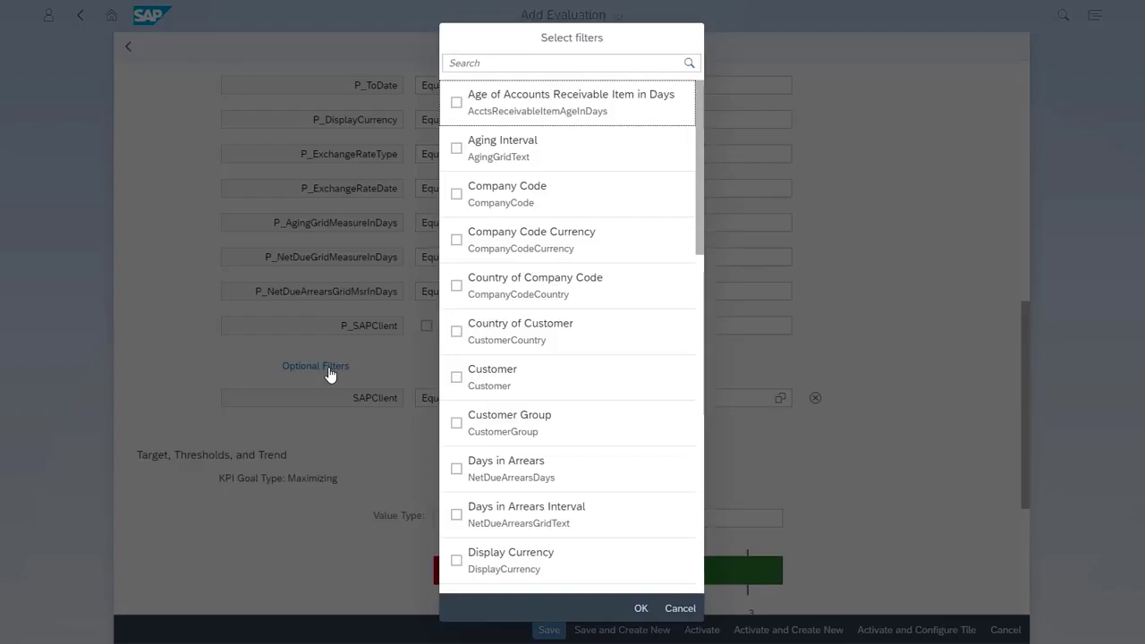
left_click(456, 194)
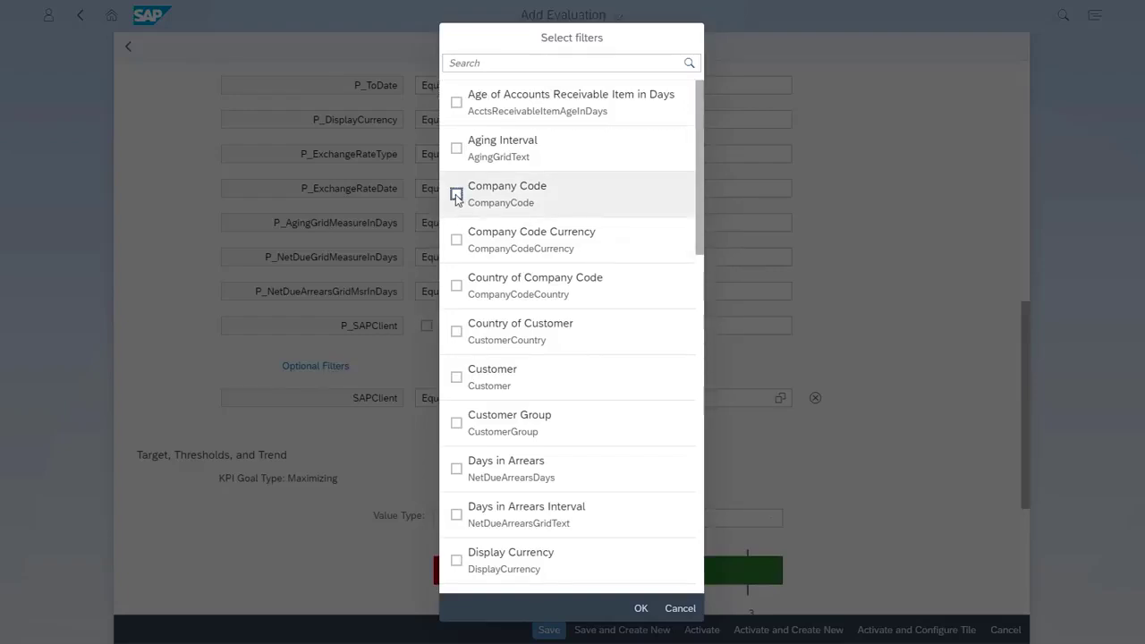
left_click(641, 608)
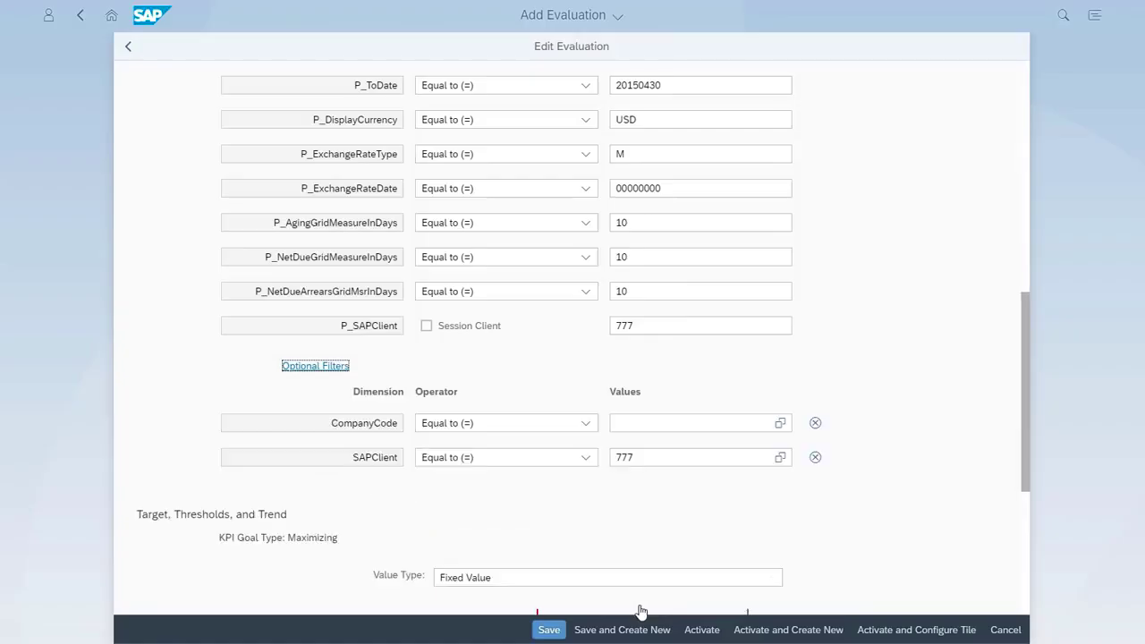
Choose 1000, 2000 and 5000 as the values of the evaluation's CompanyCode filter
left_click(777, 427)
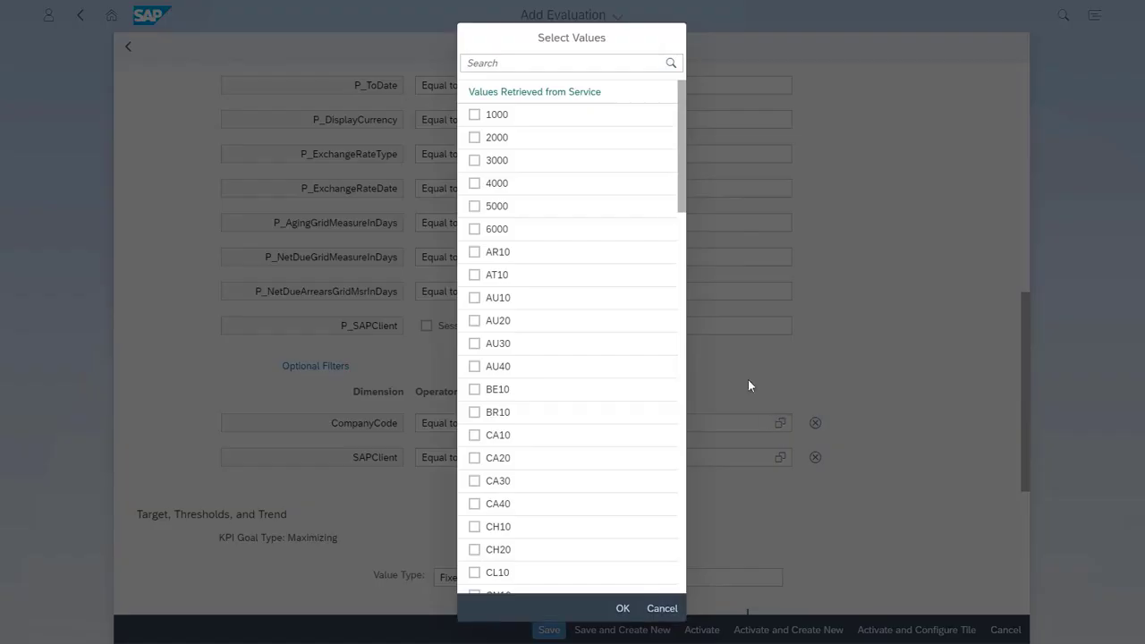
left_click(474, 114)
left_click(474, 137)
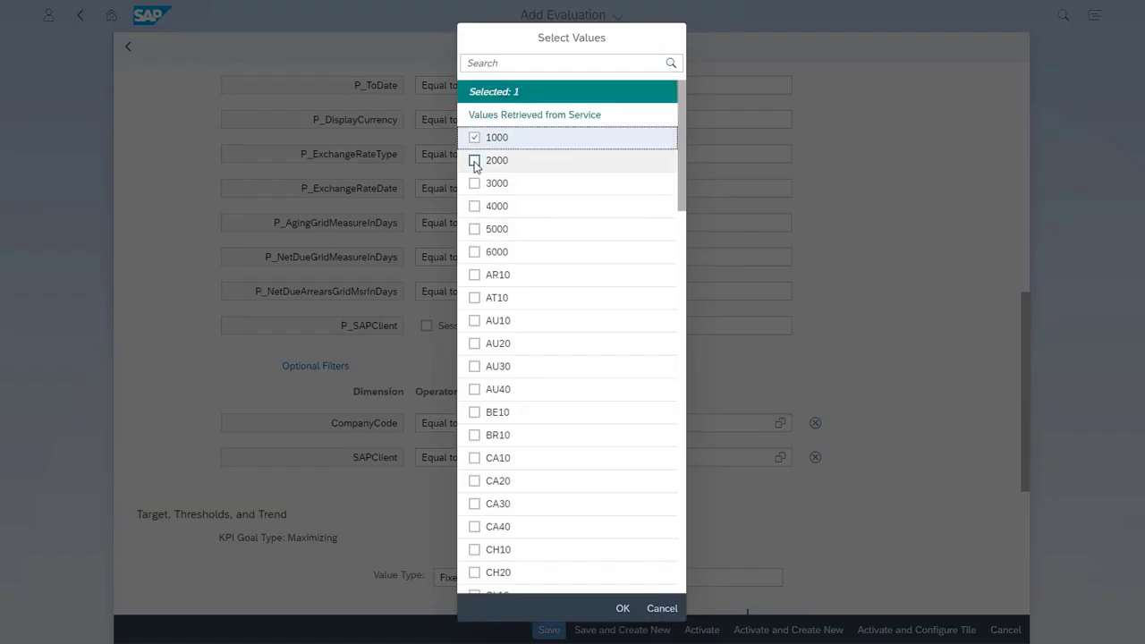
left_click(474, 208)
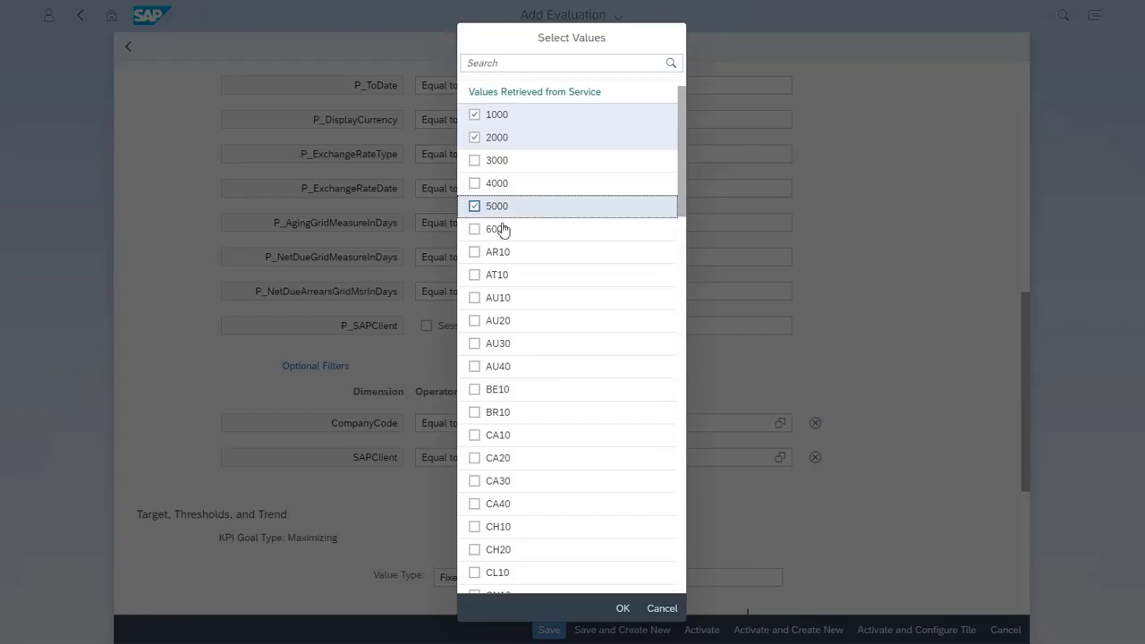
left_click(622, 610)
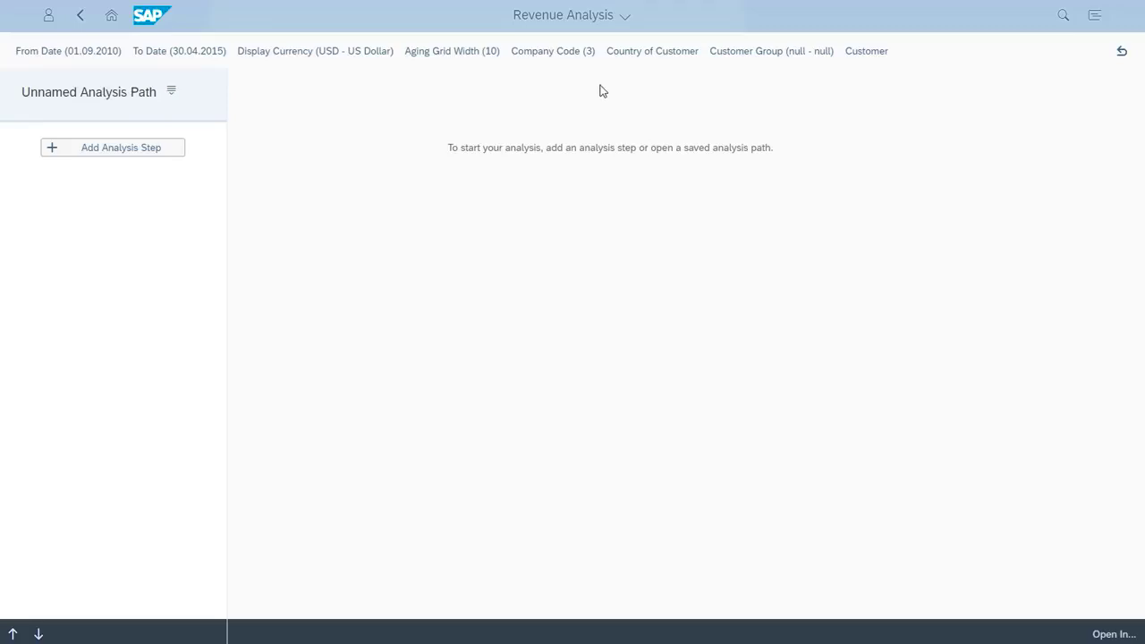
Examine which company codes are preselected in the Company Code filter of the Revenue Analysis application
left_click(575, 53)
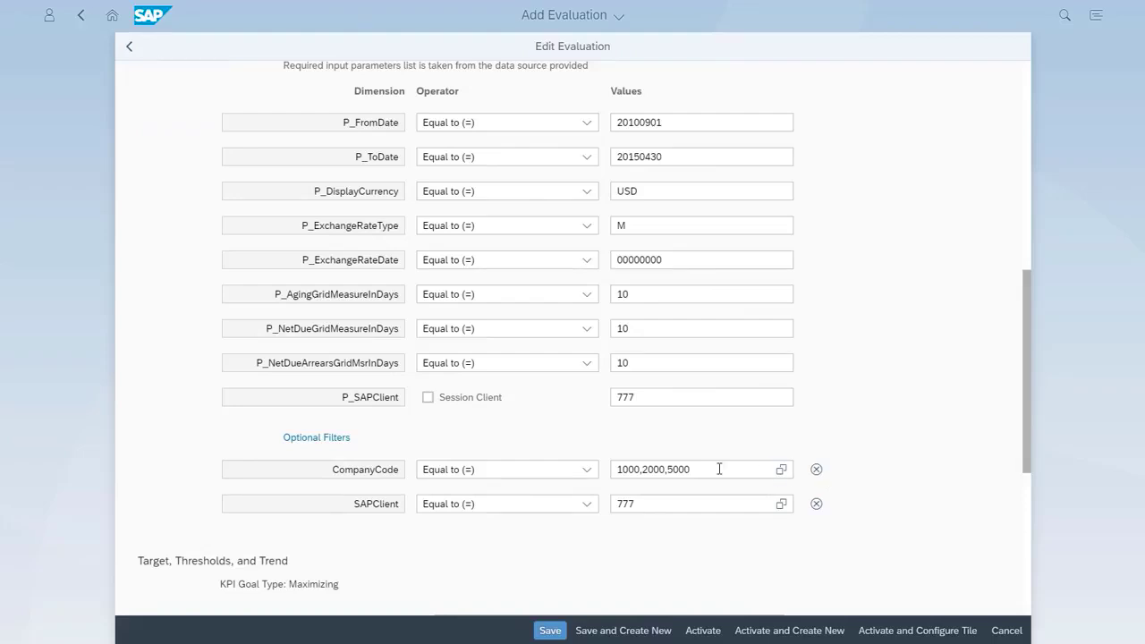
Change the evaluation's CompanyCode filter to the operator Less than (<) with the value 5500
left_click(586, 471)
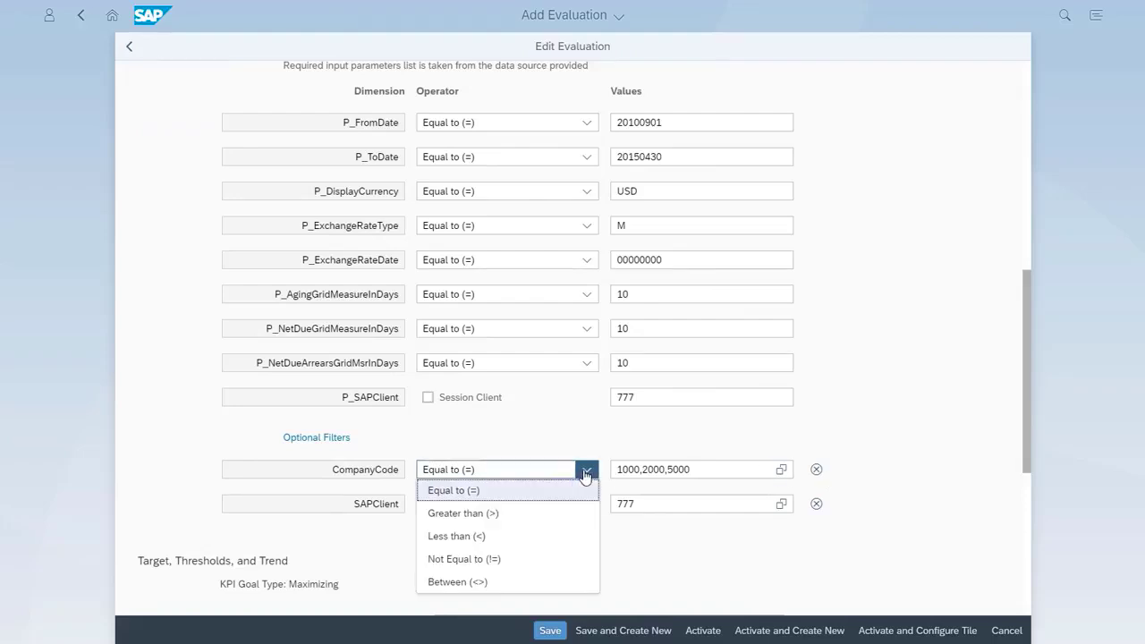
left_click(552, 536)
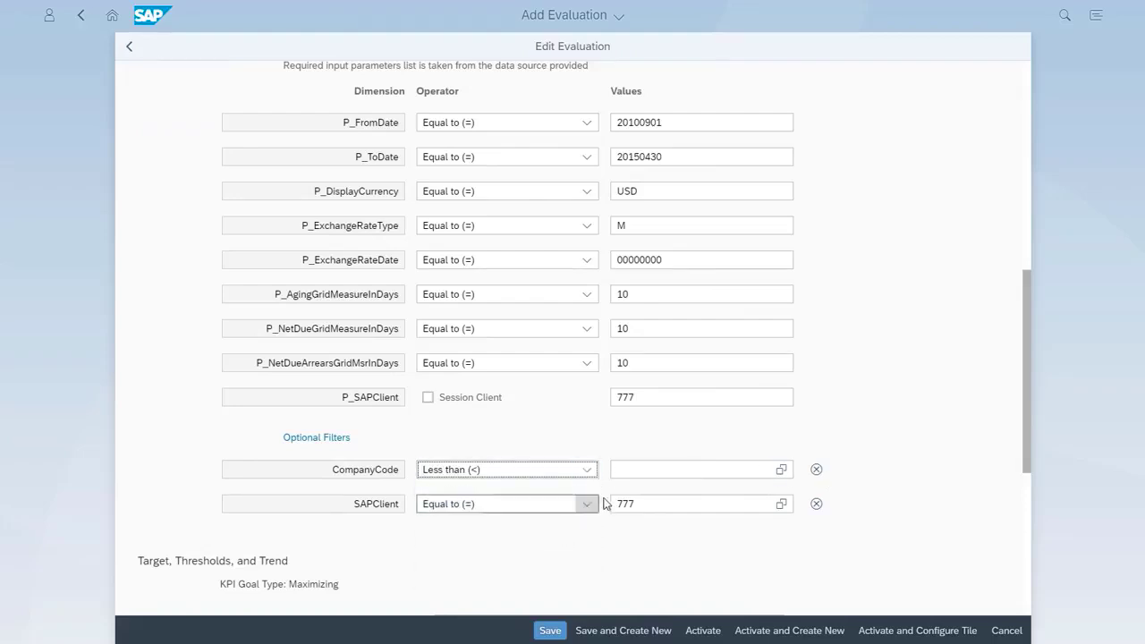
left_click(662, 471)
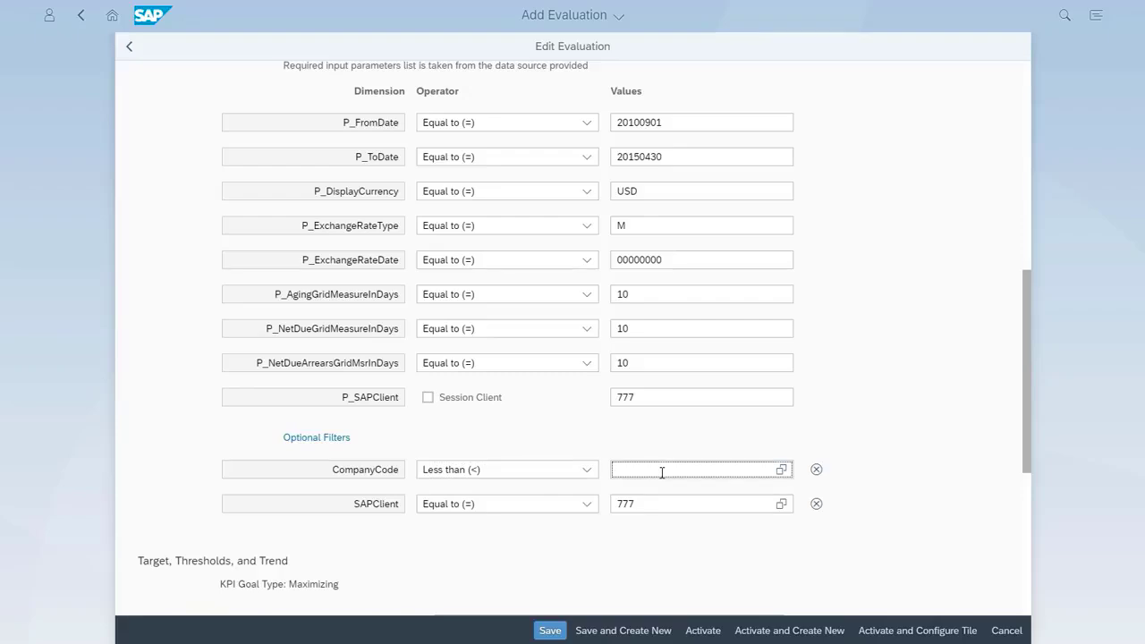
type("5500")
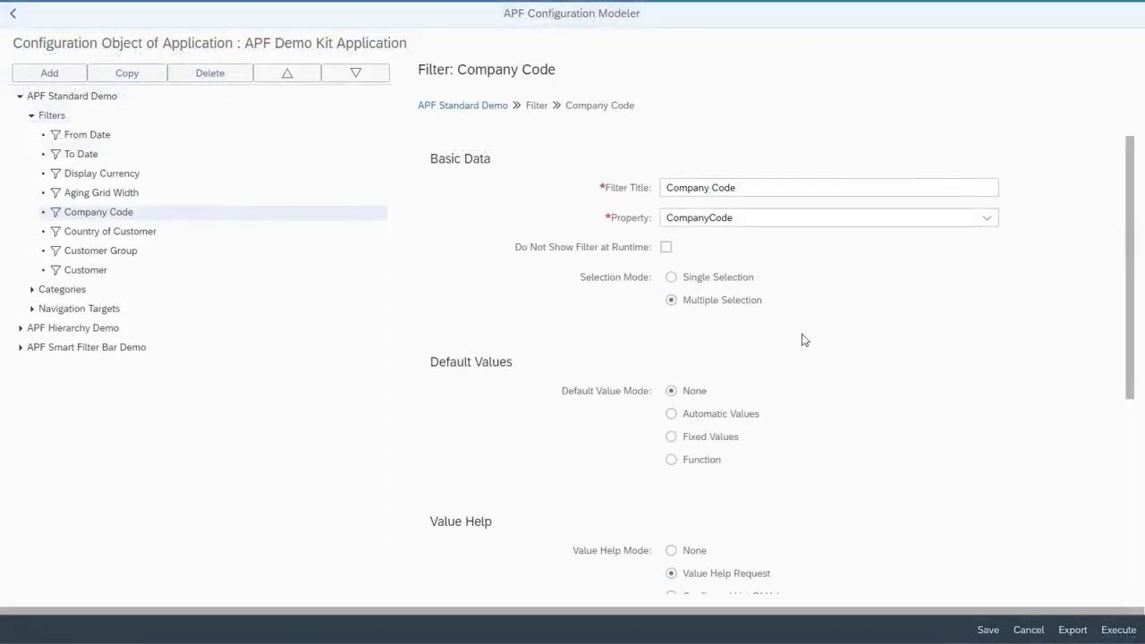
In the Company Code filter configuration, enable Use Value Help Request for context resolution and save
scroll(802, 340, "down", 4)
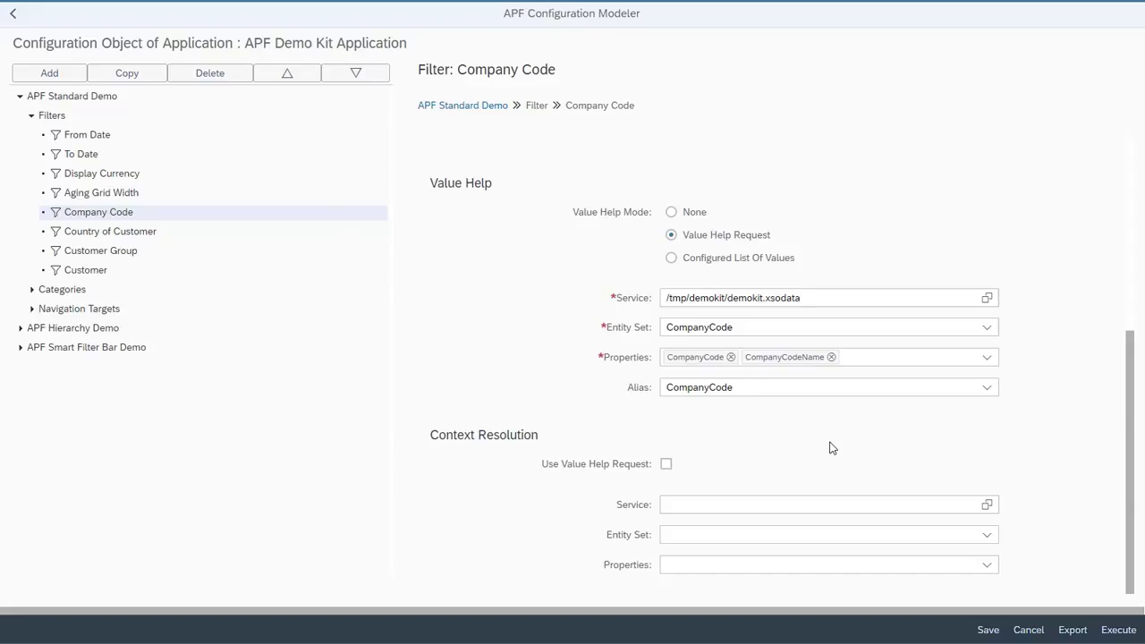
left_click(667, 463)
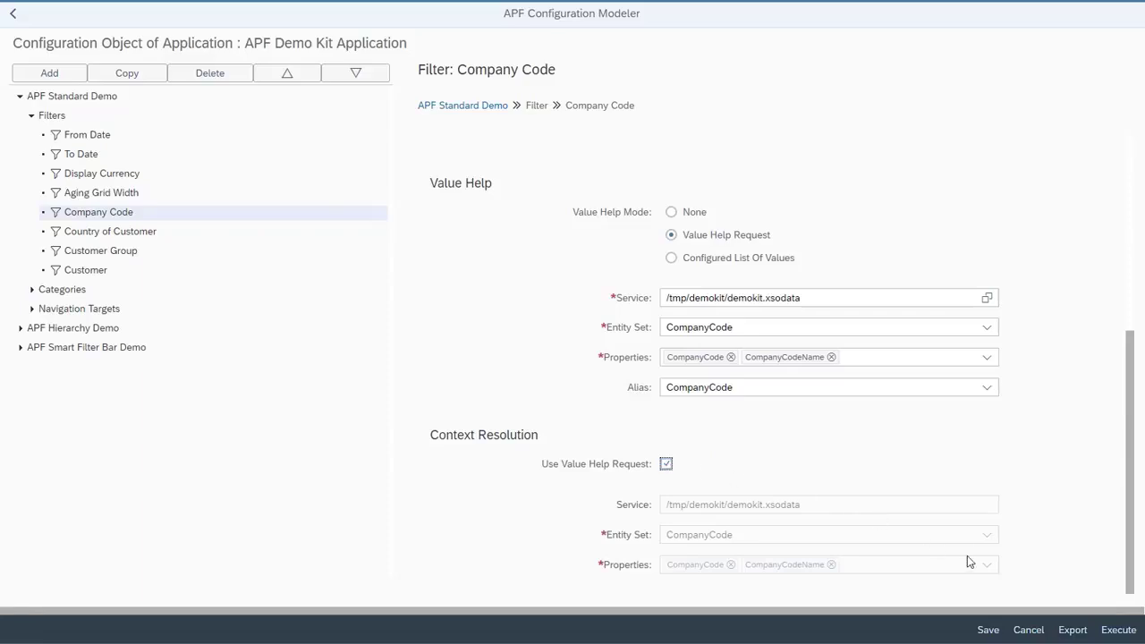
left_click(989, 631)
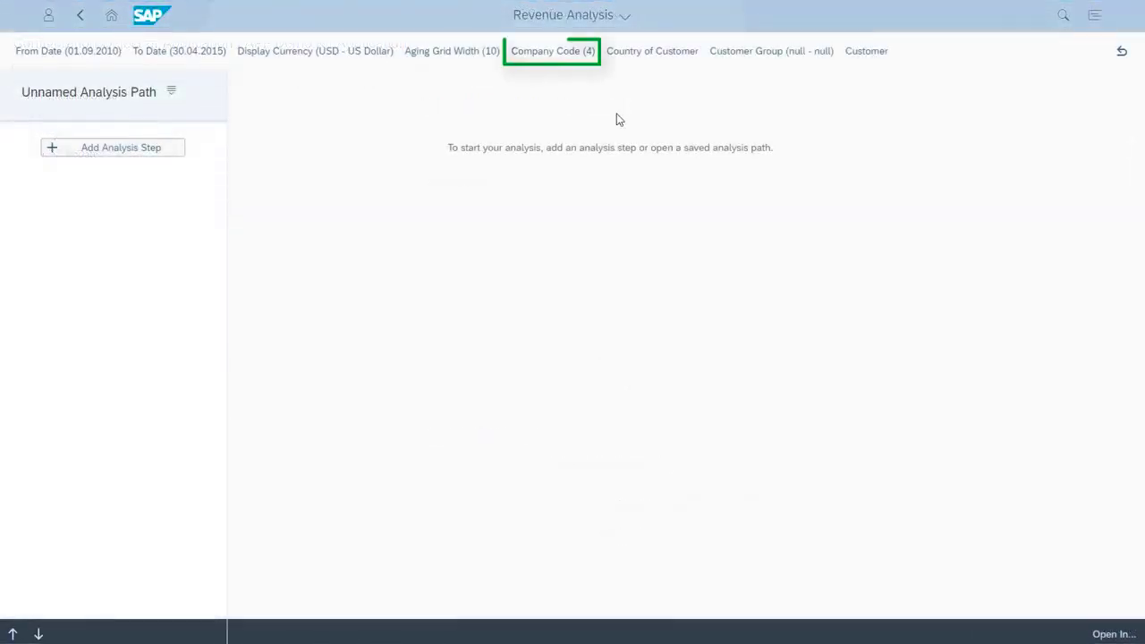
Open the Company Code filter in Revenue Analysis to check the values resolved from the evaluation's condition
left_click(573, 56)
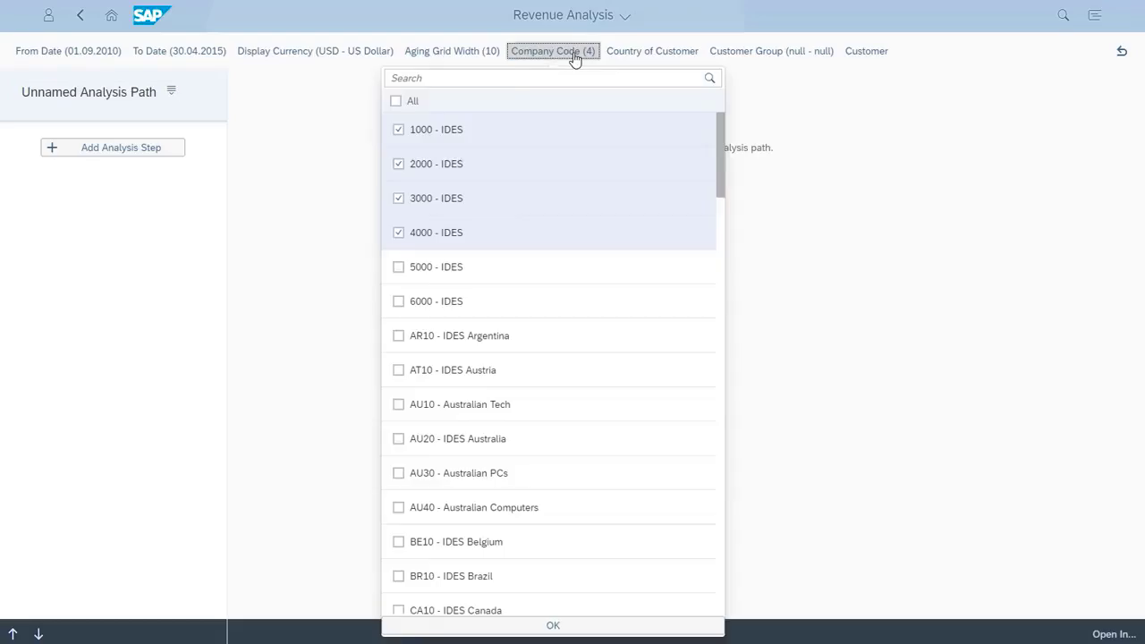